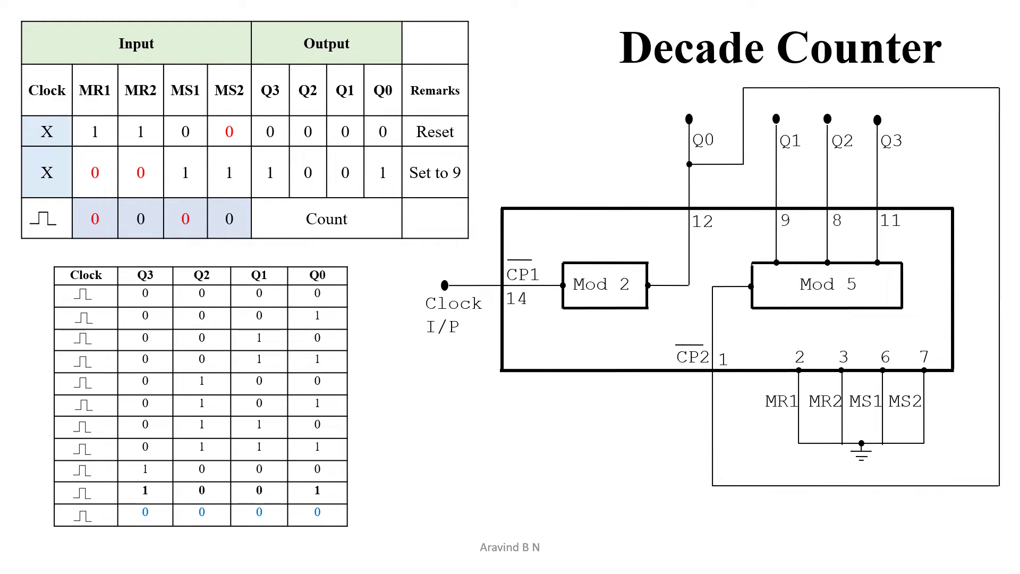
- Leave the Decade Counter slides for the Multisim Design2 window showing the pin-mapping table
key("alt+Tab")
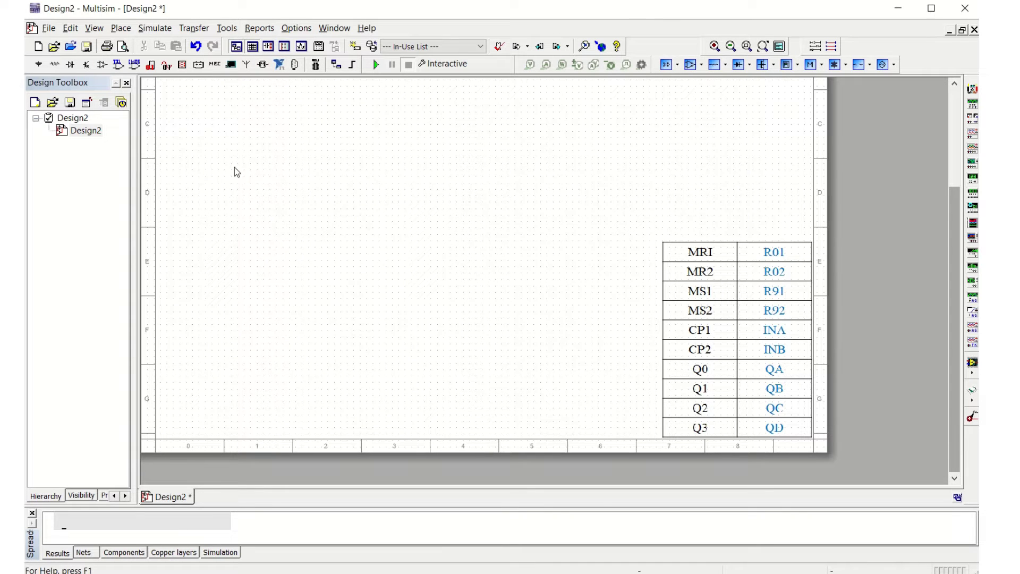
- Find the 7490 in the TTL parts and place a 7490N counter, U1, on the schematic
left_click(119, 65)
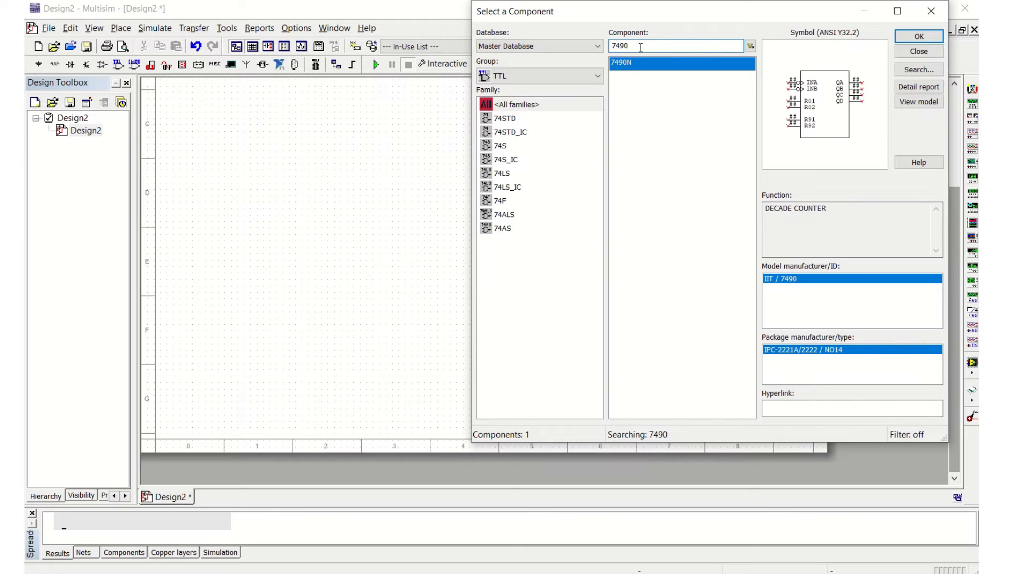
left_click(906, 40)
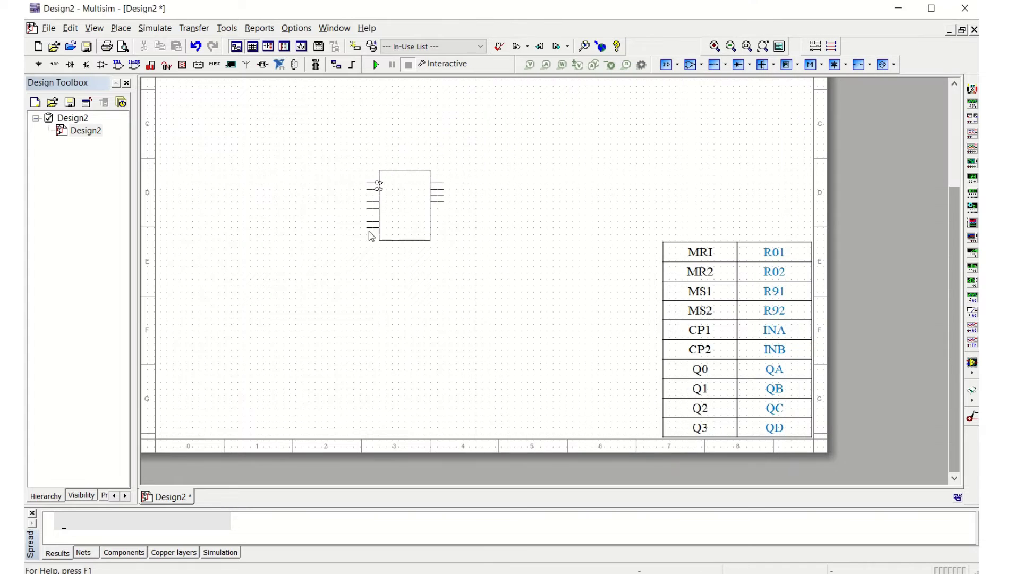
left_click(322, 240)
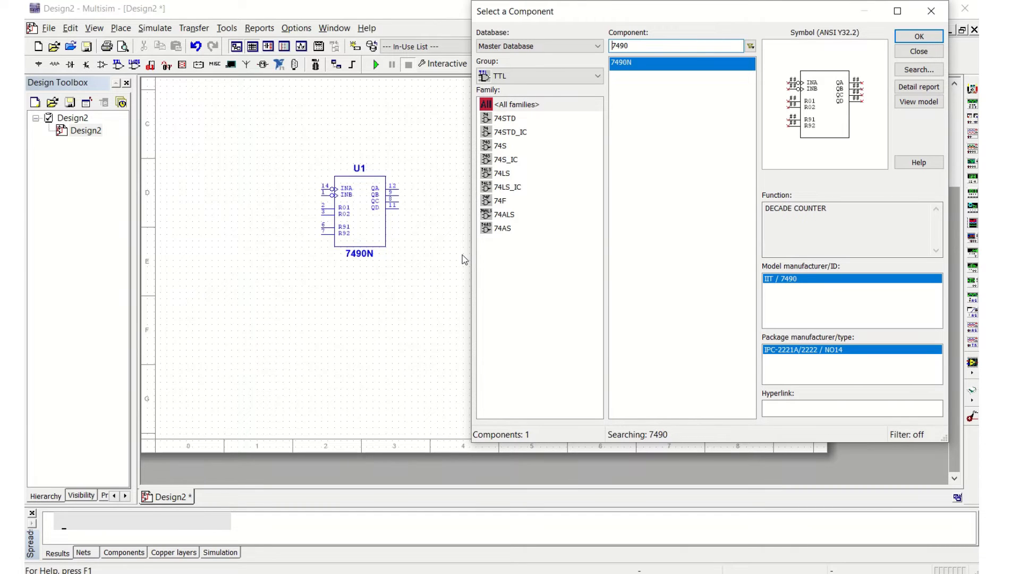
- Search all component groups for 'probe' and select the red probe part
left_click(592, 77)
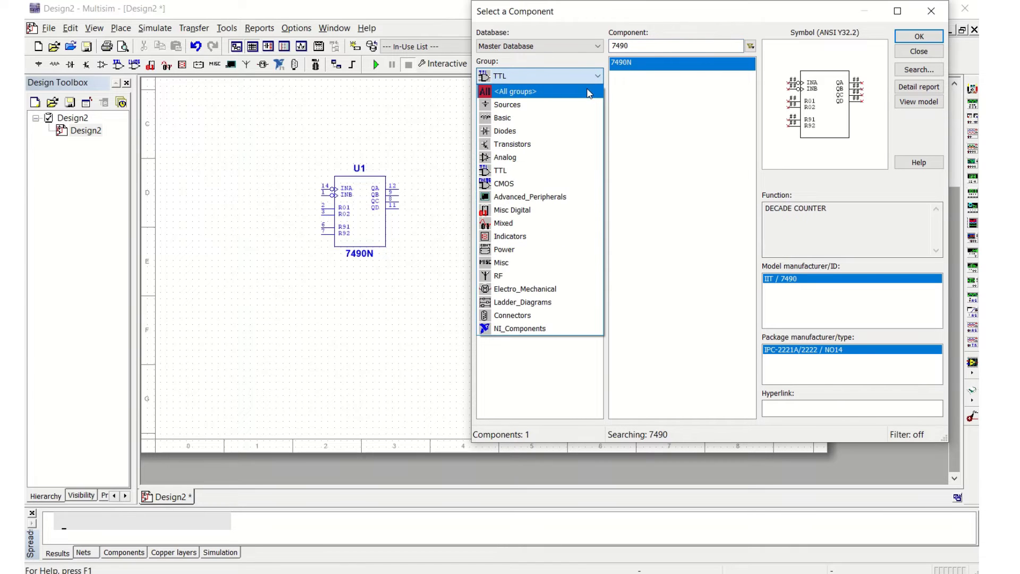
left_click(589, 93)
left_click(686, 44)
key("ctrl+a")
type("probe")
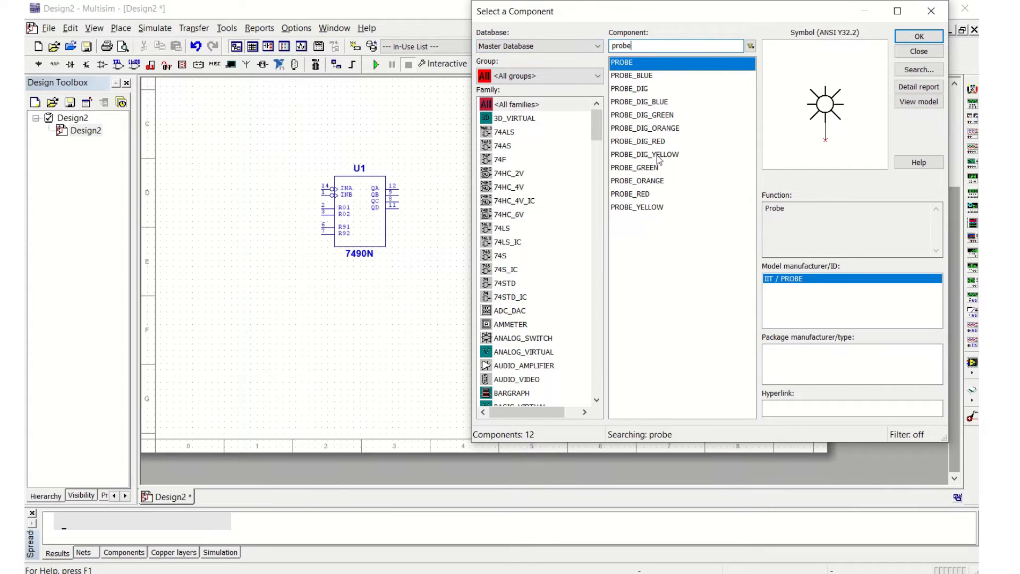
left_click(648, 194)
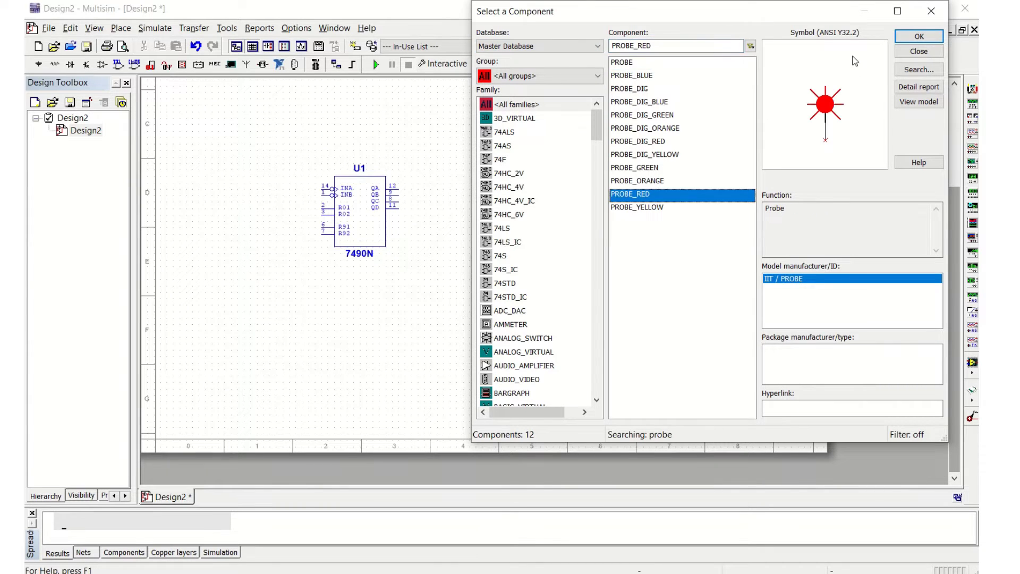
- Place four red probes, X1–X4, in a row above the 7490N counter
left_click(903, 40)
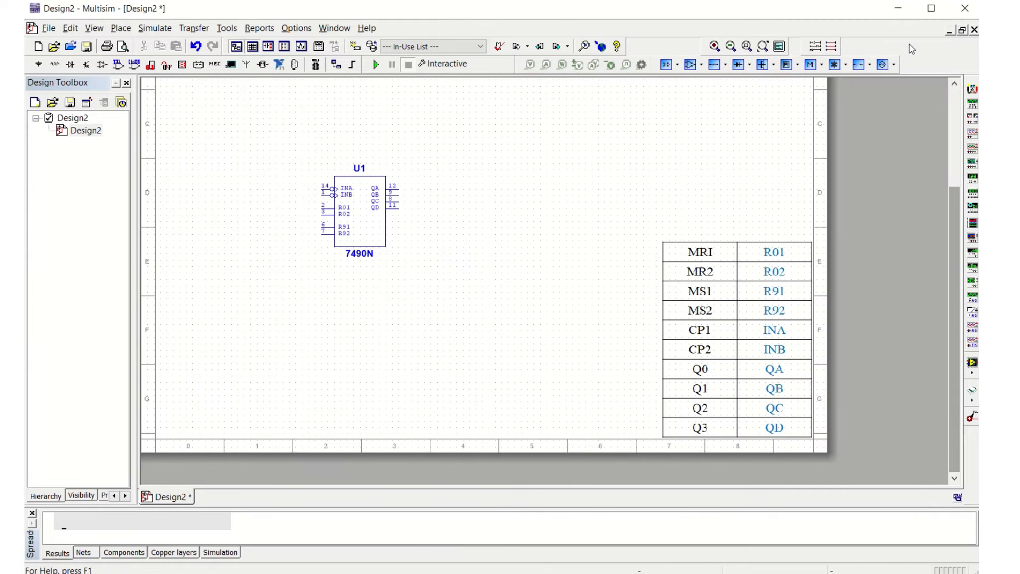
left_click(423, 170)
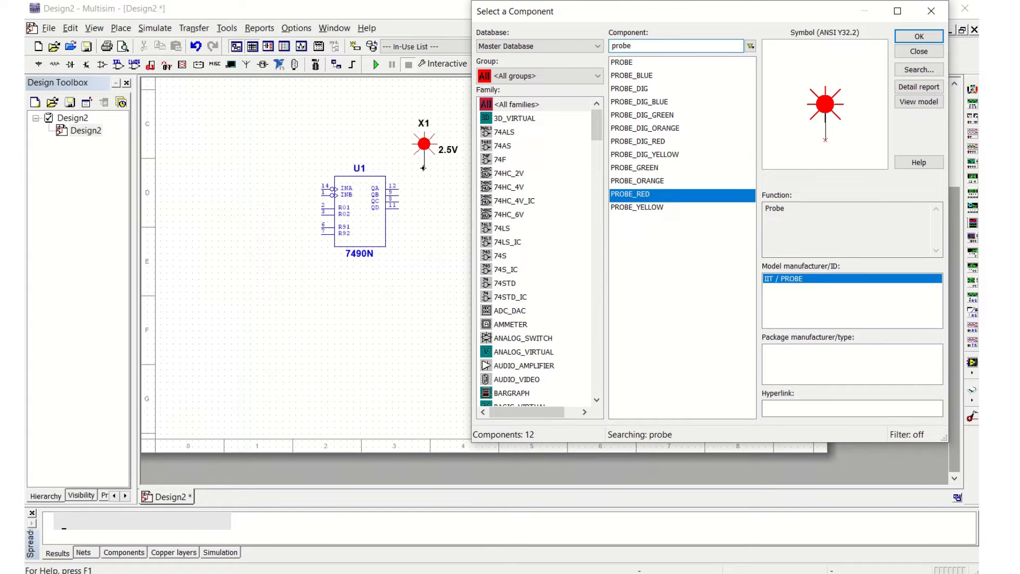
left_click(921, 36)
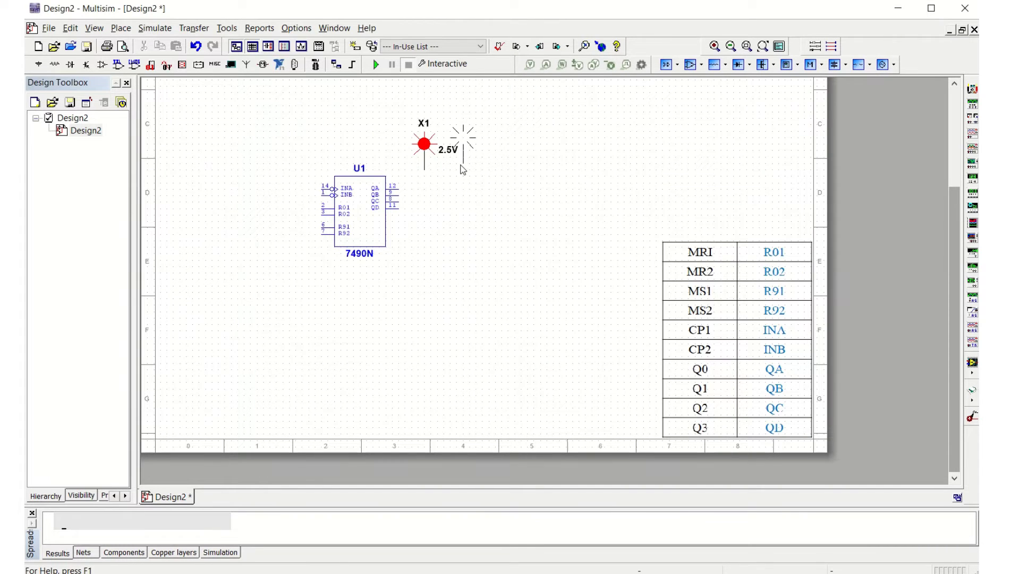
left_click(461, 167)
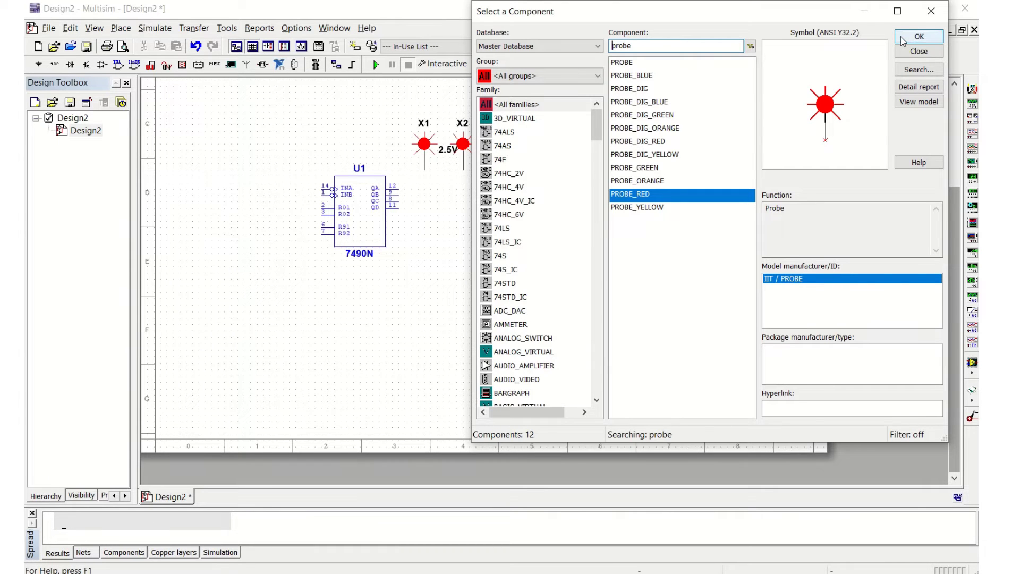
left_click(919, 51)
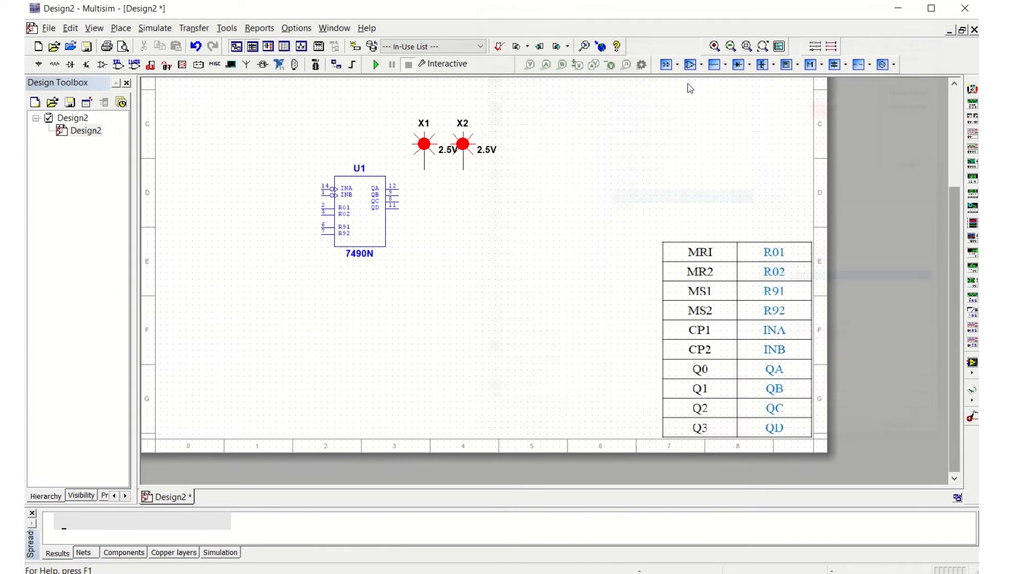
left_click(498, 169)
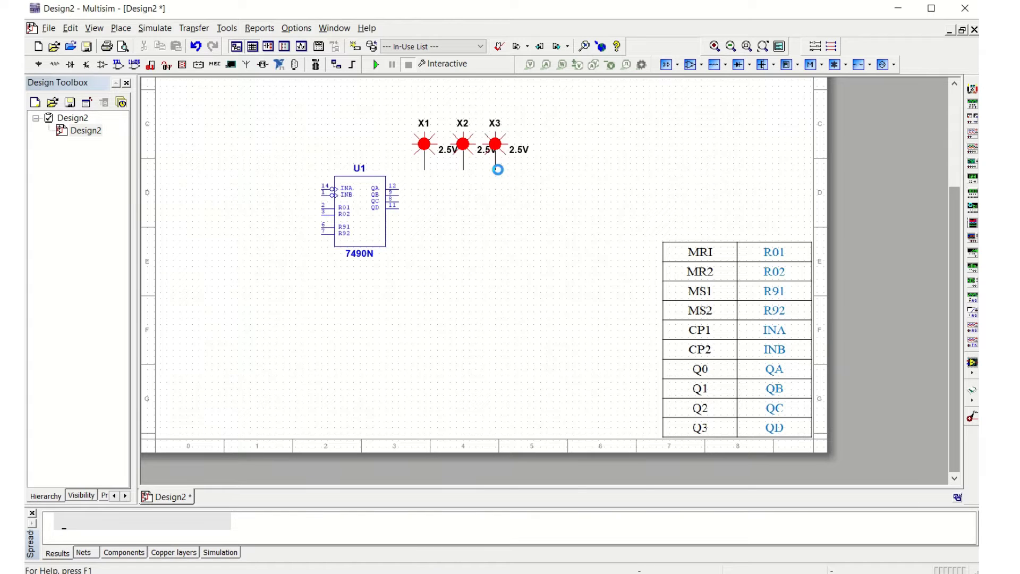
left_click(918, 37)
left_click(530, 172)
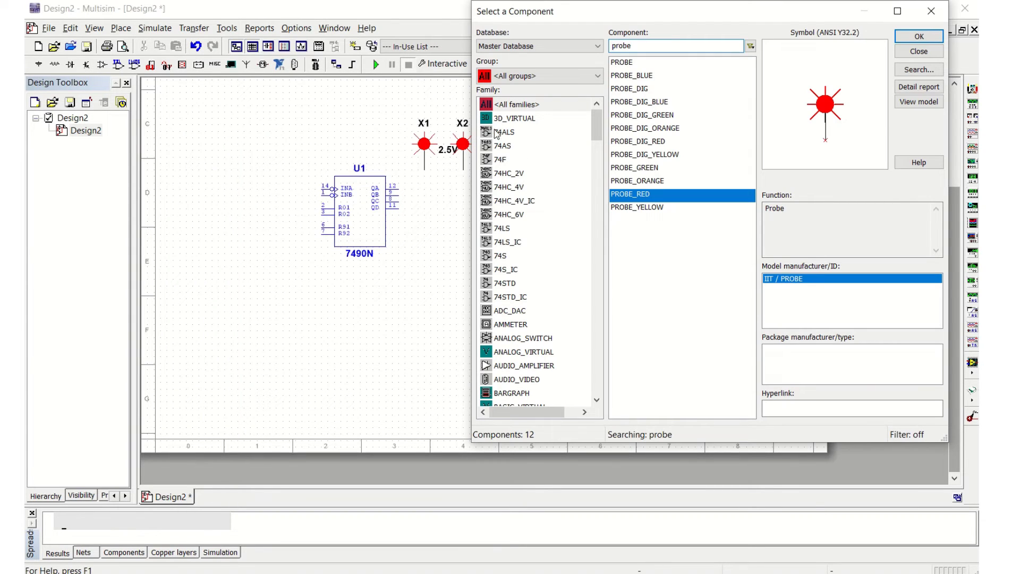
- Search all component groups for the GROUND part
left_click(598, 81)
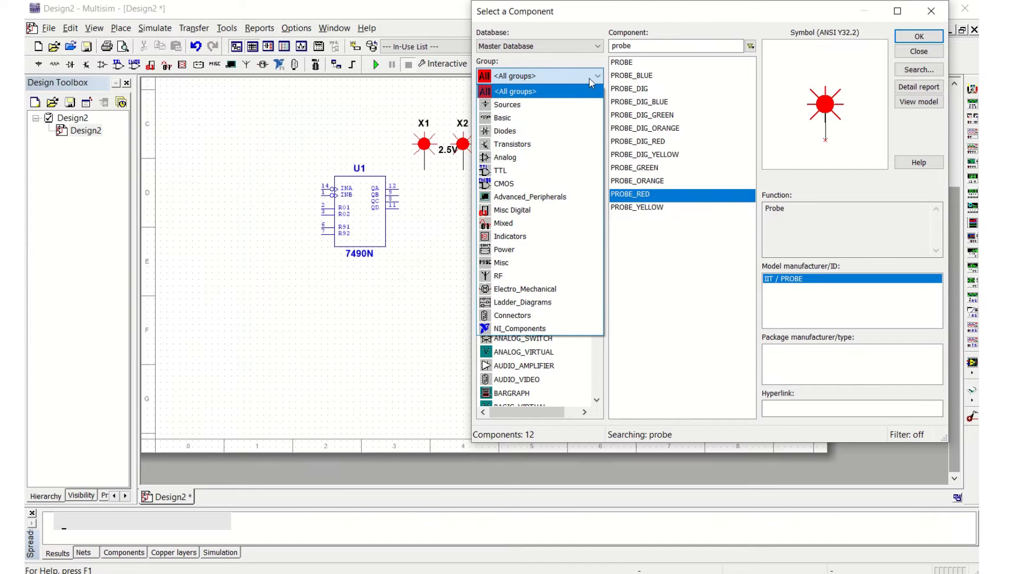
left_click(590, 83)
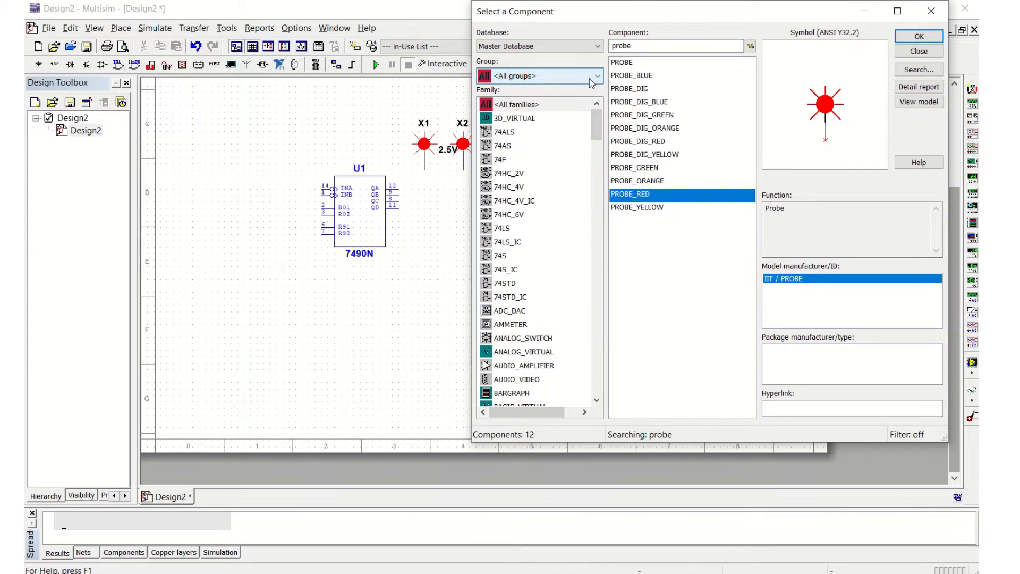
double_click(643, 45)
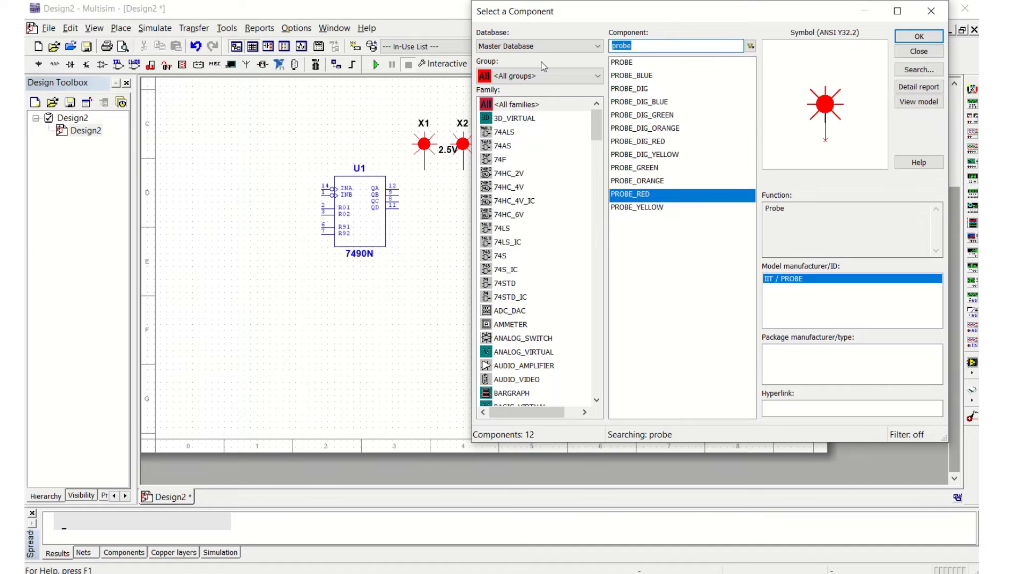
type("GROUND")
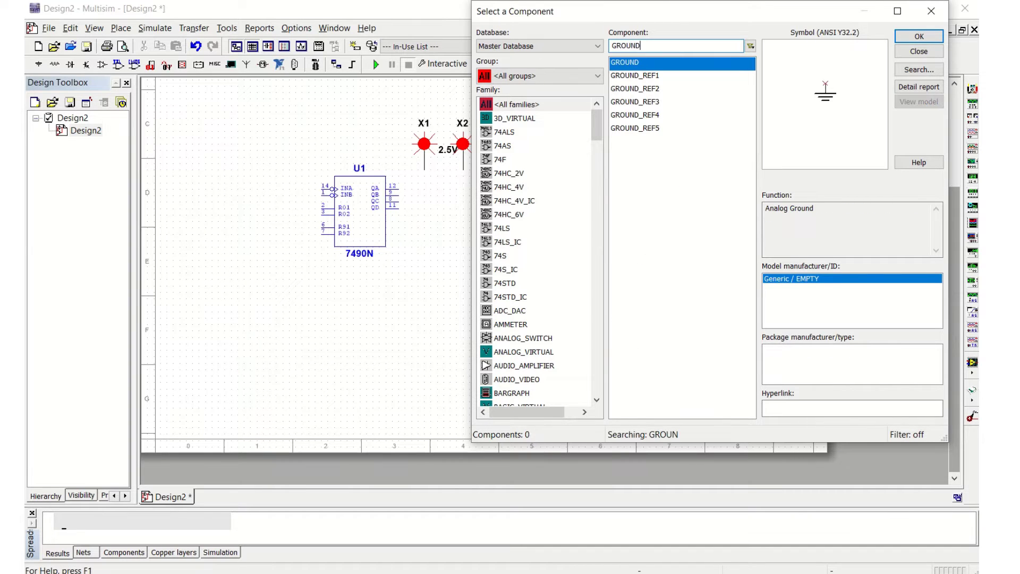
- Place two ground symbols to the lower left of the 7490N counter
left_click(920, 36)
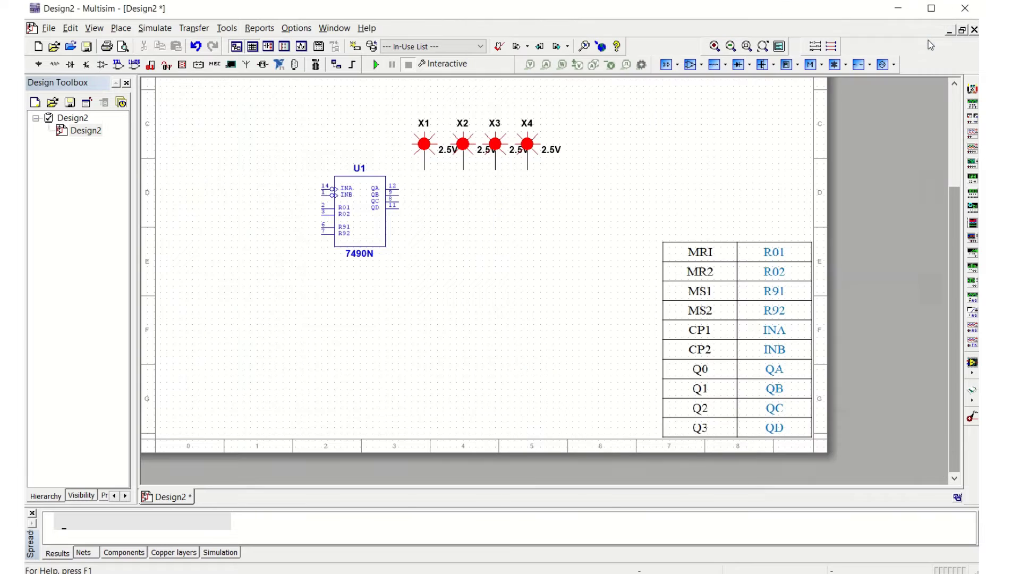
left_click(283, 261)
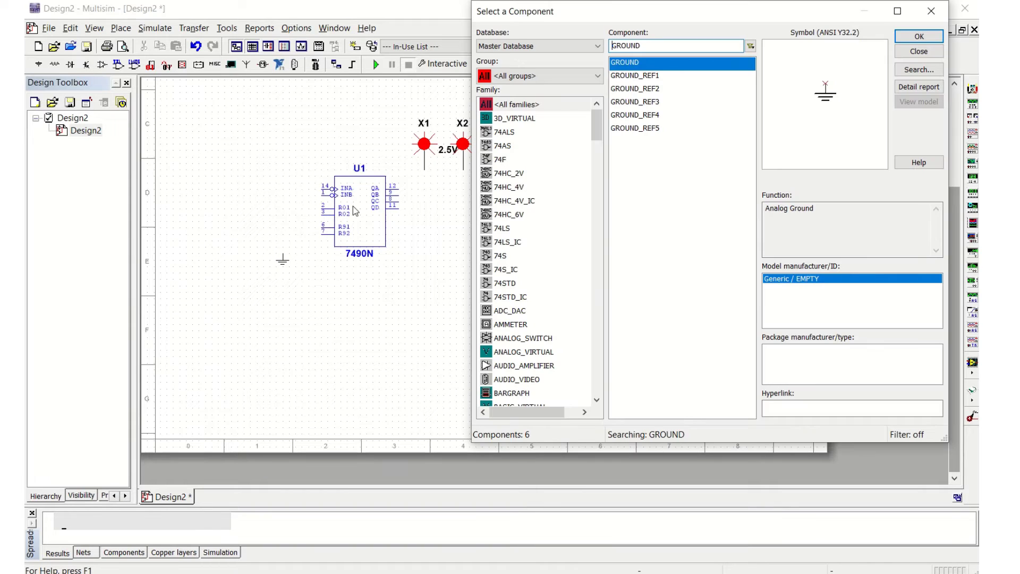
left_click(902, 37)
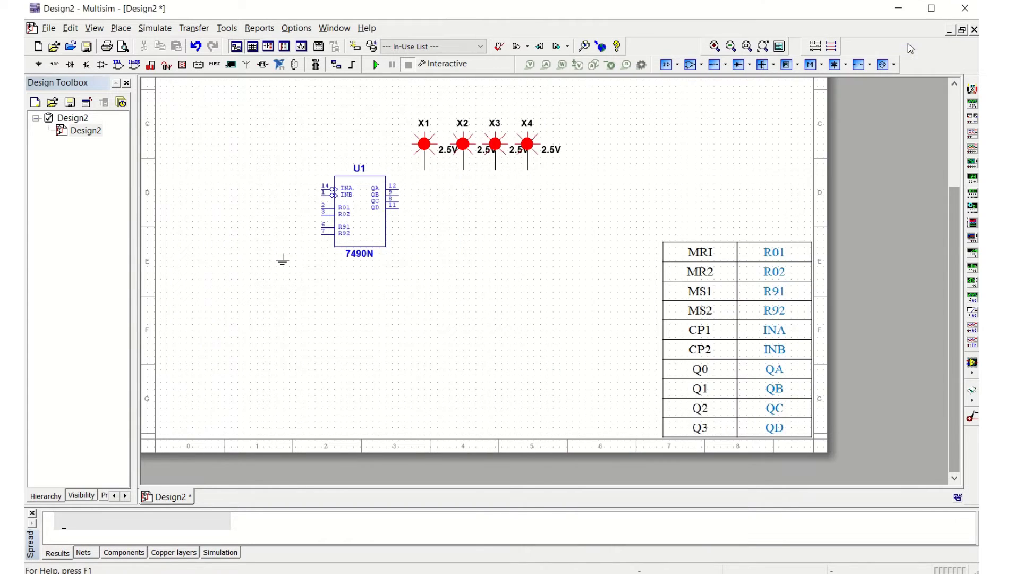
left_click(225, 258)
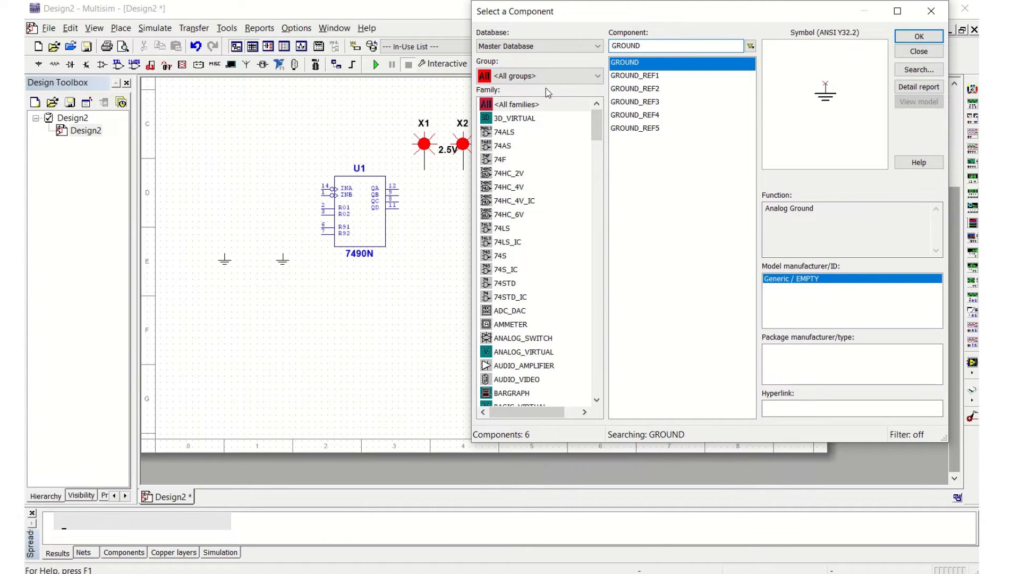
left_click(598, 77)
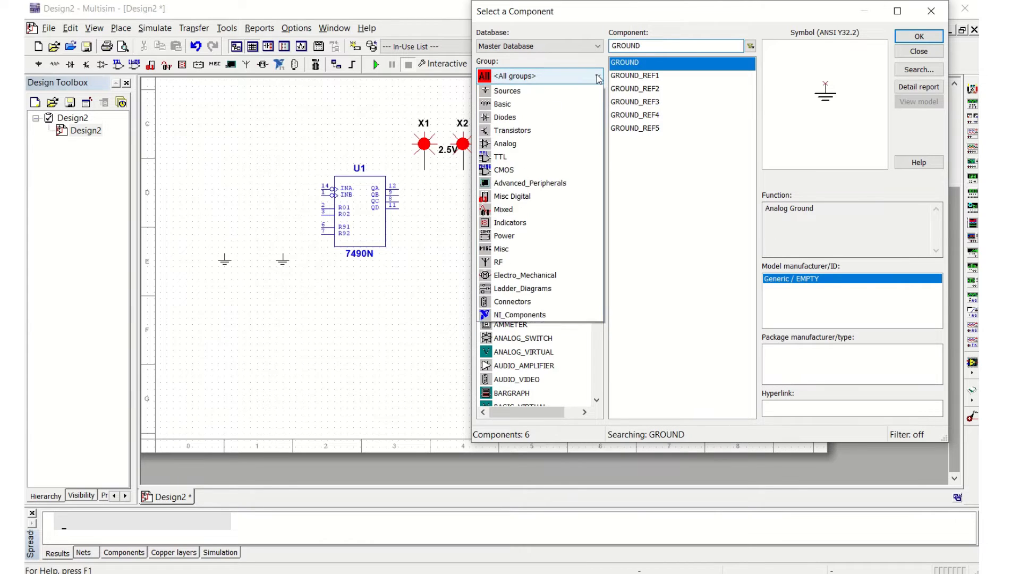
- Place a CLOCK_VOLTAGE source V1 (1kHz, 5V) from Sources to the left of U1
left_click(598, 104)
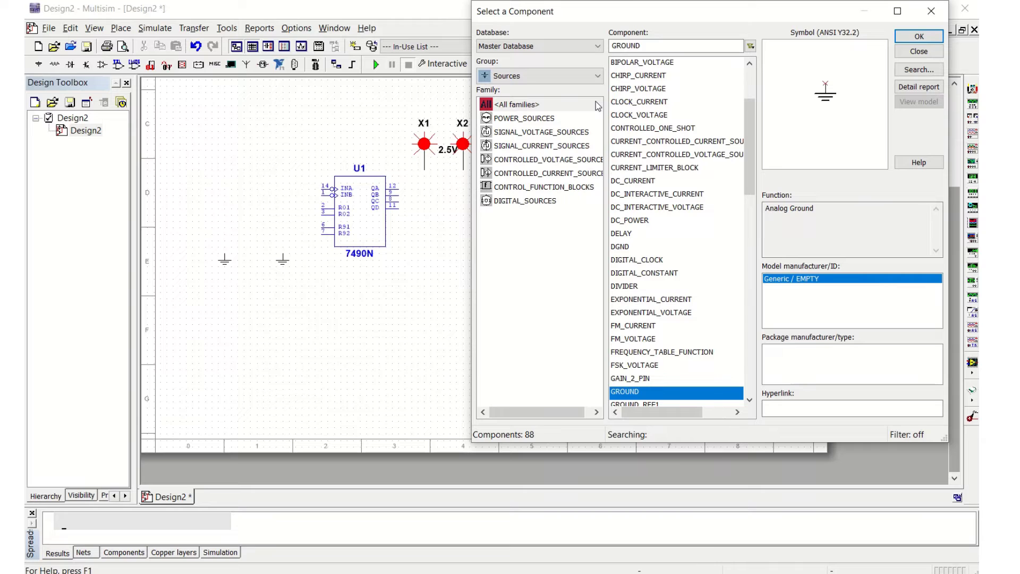
left_click(564, 136)
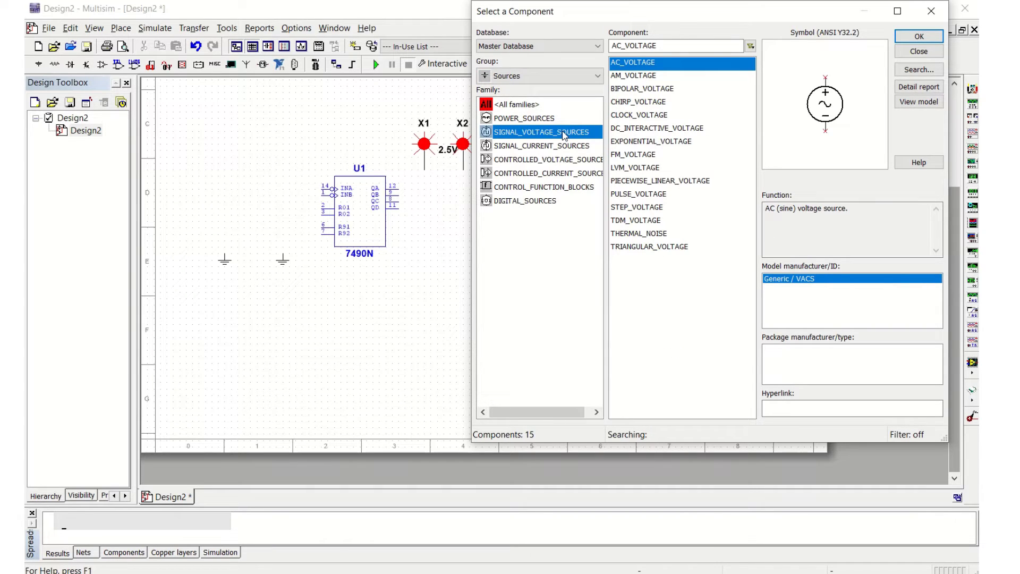
left_click(625, 116)
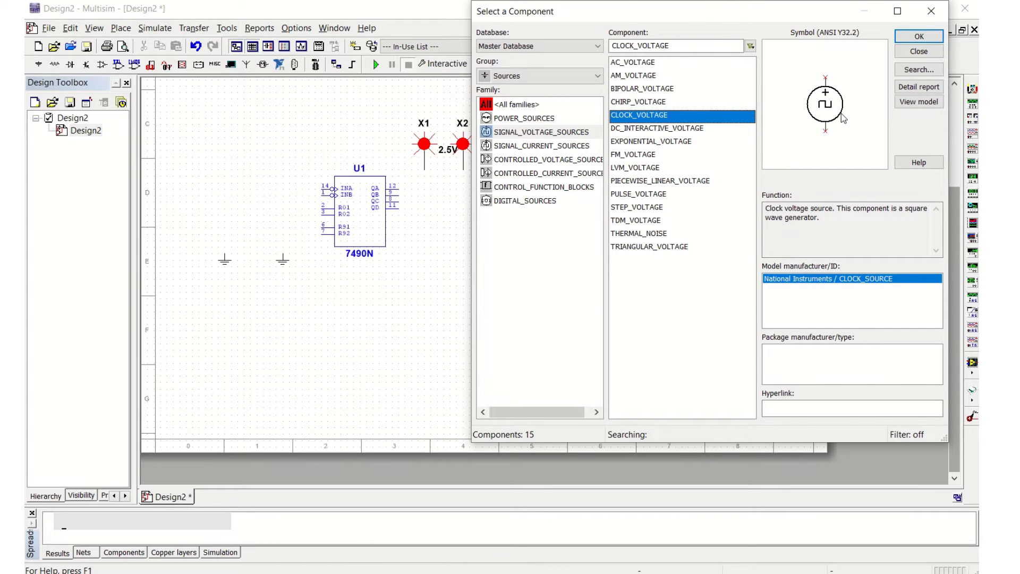
left_click(919, 36)
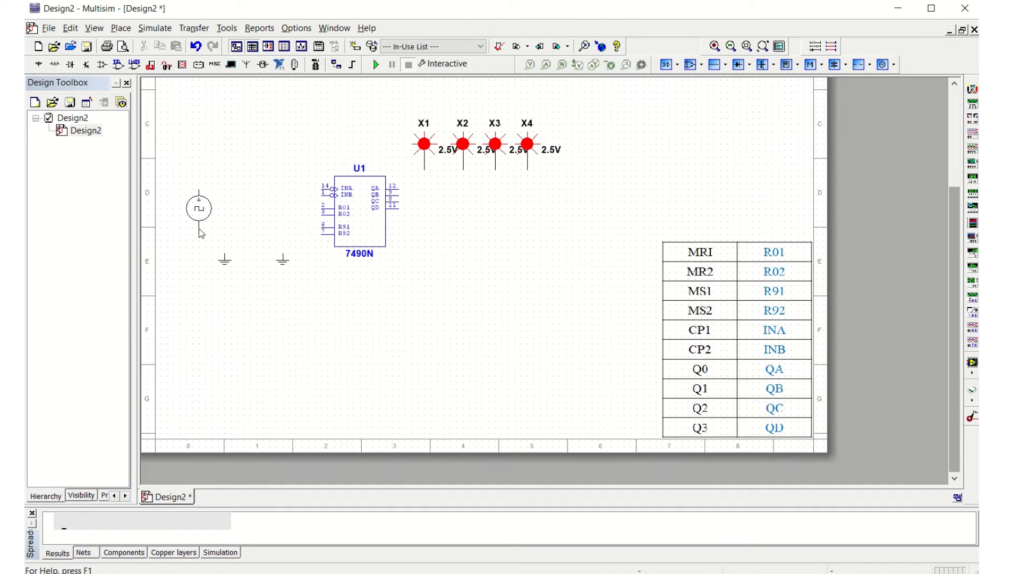
left_click(202, 230)
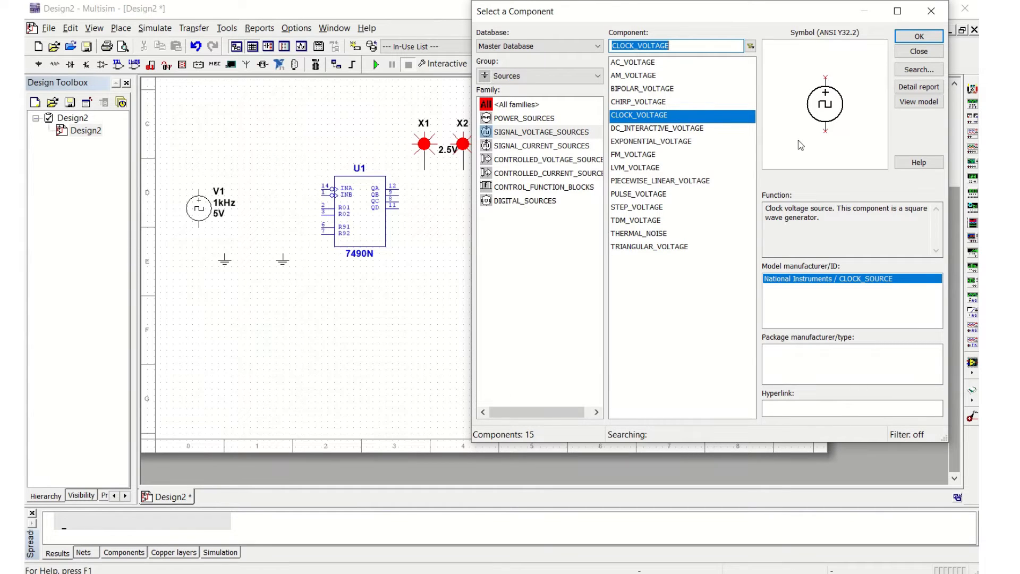
left_click(918, 52)
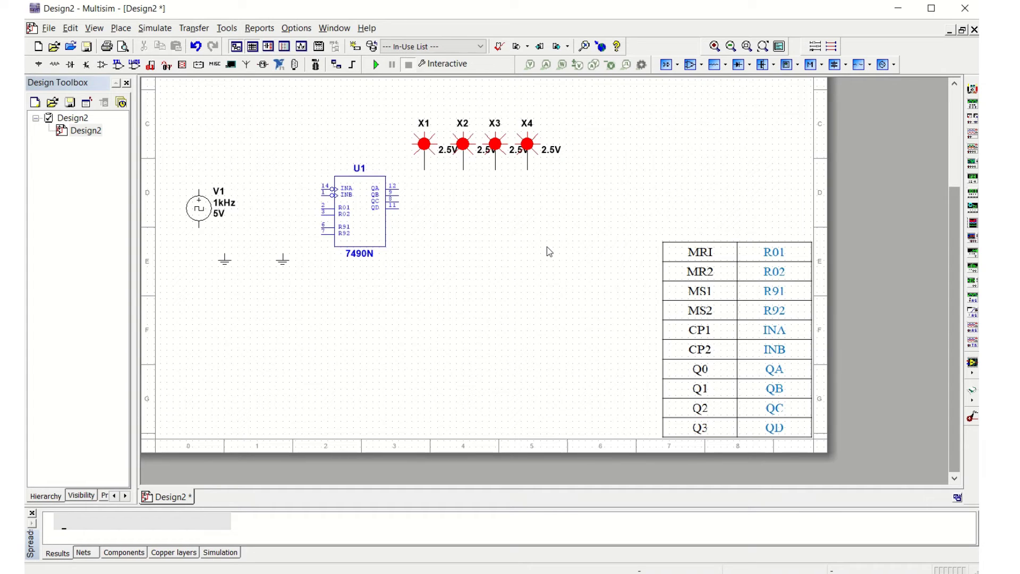
- Wire outputs QA, QB, QC and QD to probes X1, X2, X3 and X4
left_click(400, 188)
left_click(424, 168)
left_click(398, 195)
left_click(465, 170)
left_click(398, 203)
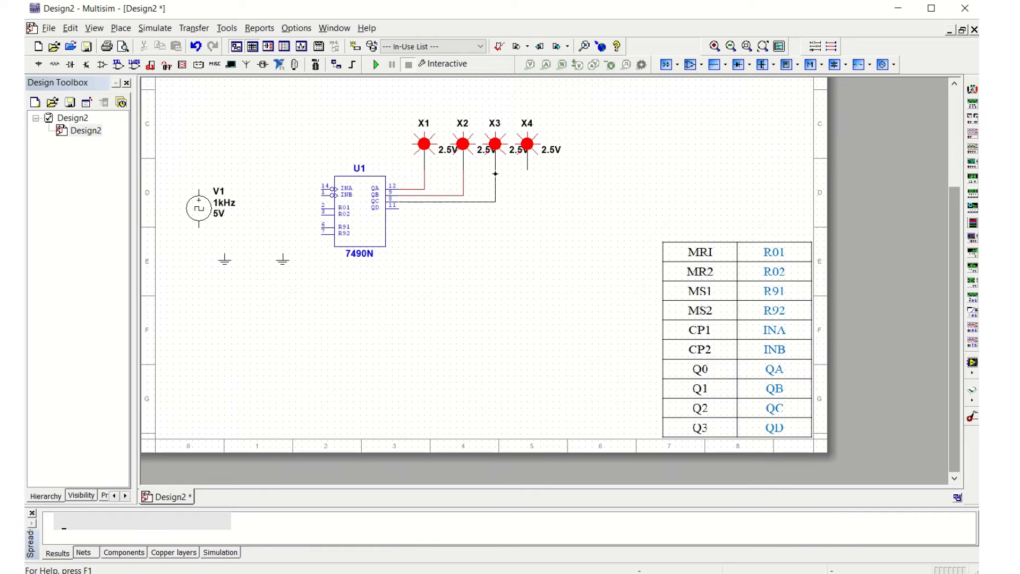
left_click(495, 170)
left_click(398, 209)
left_click(527, 170)
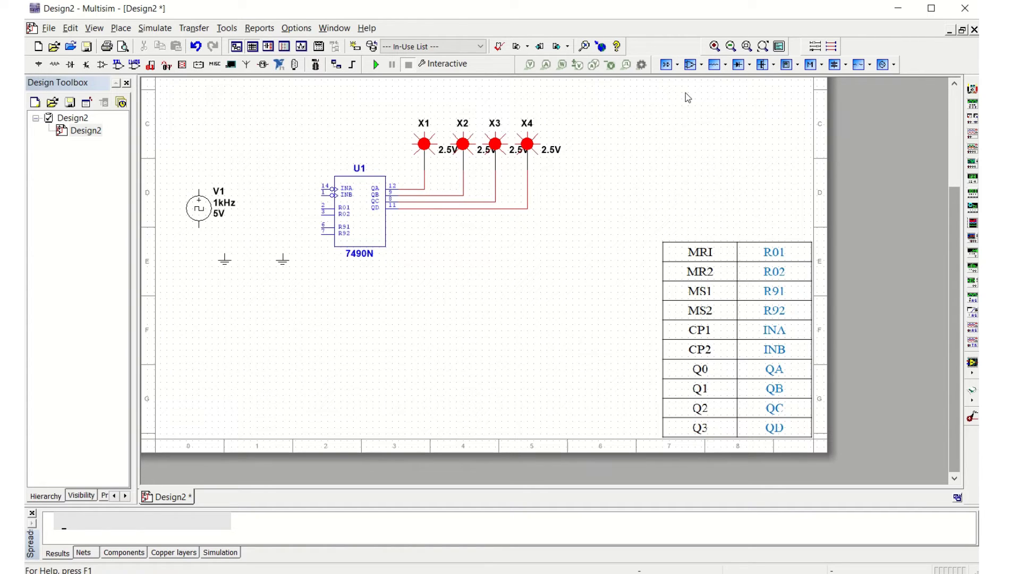
left_click(715, 47)
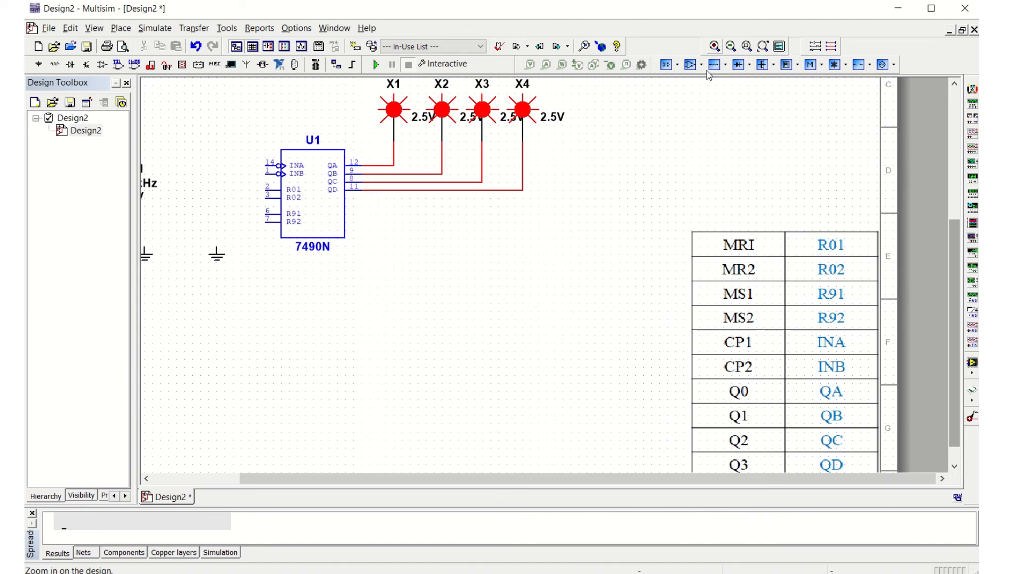
scroll(954, 305, "up", 3)
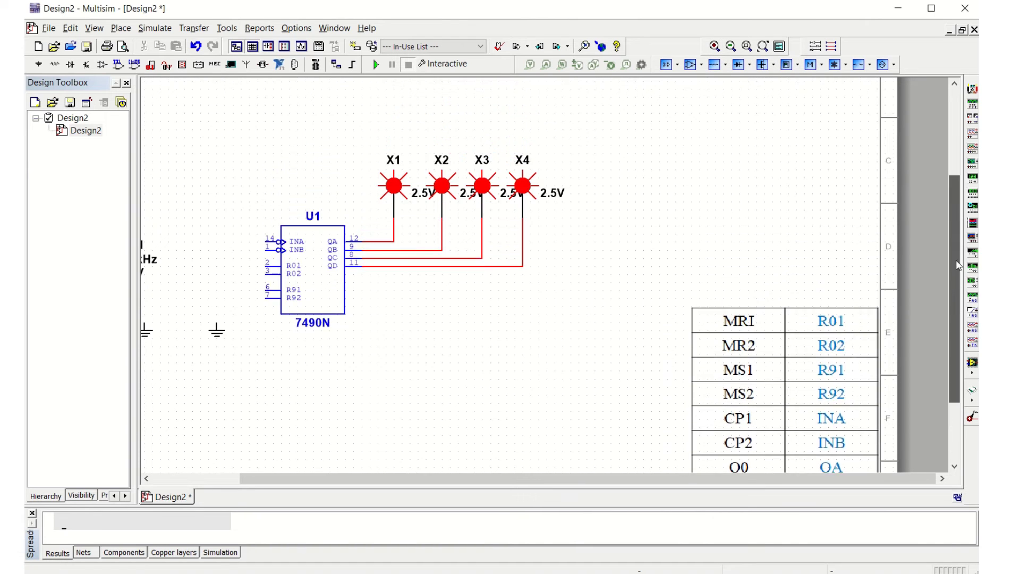
left_click_drag(777, 477, 728, 483)
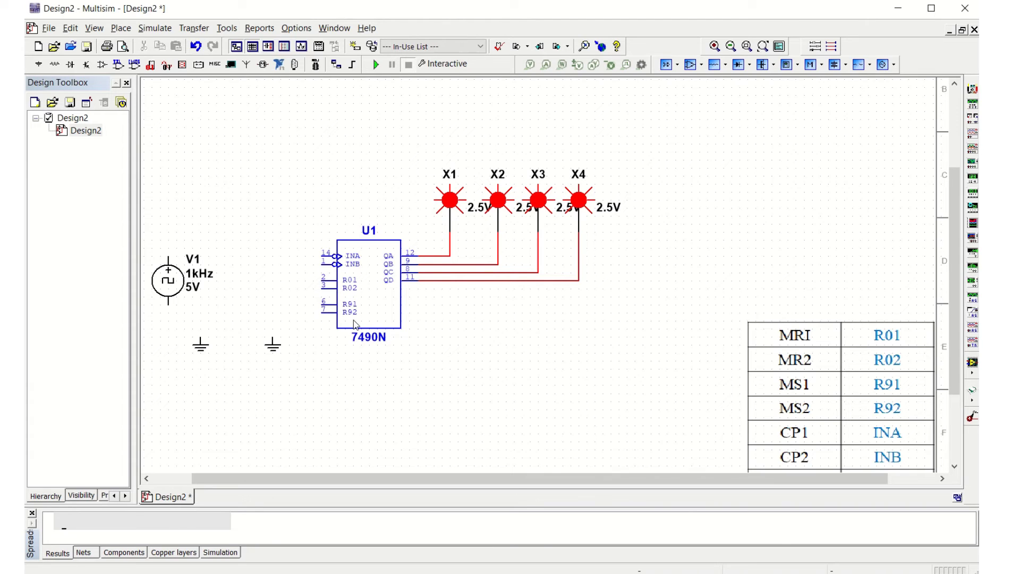
- Wire reset pins R92, R91, R02 and R01 to the right ground symbol
left_click(322, 314)
left_click(273, 333)
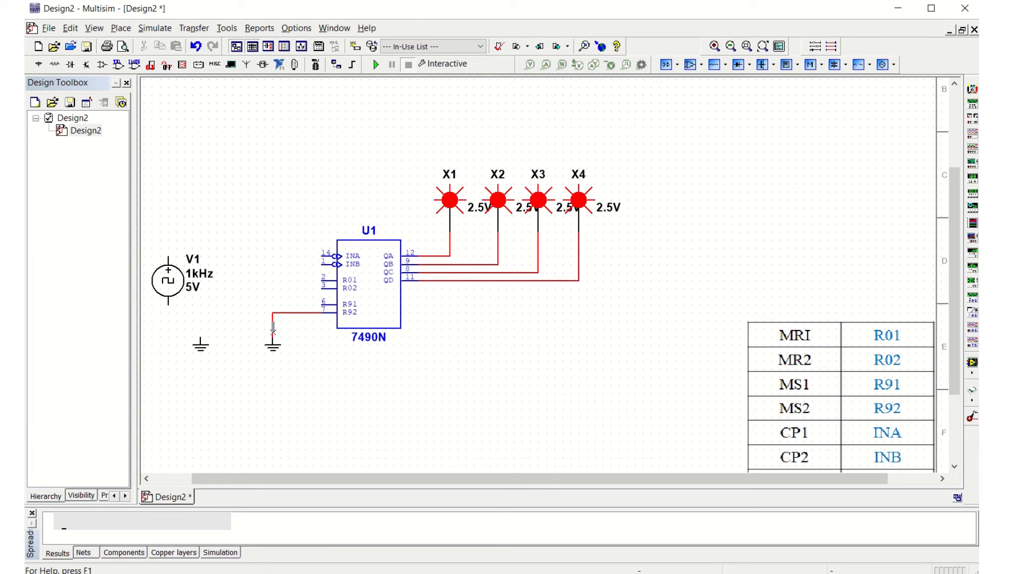
left_click(323, 303)
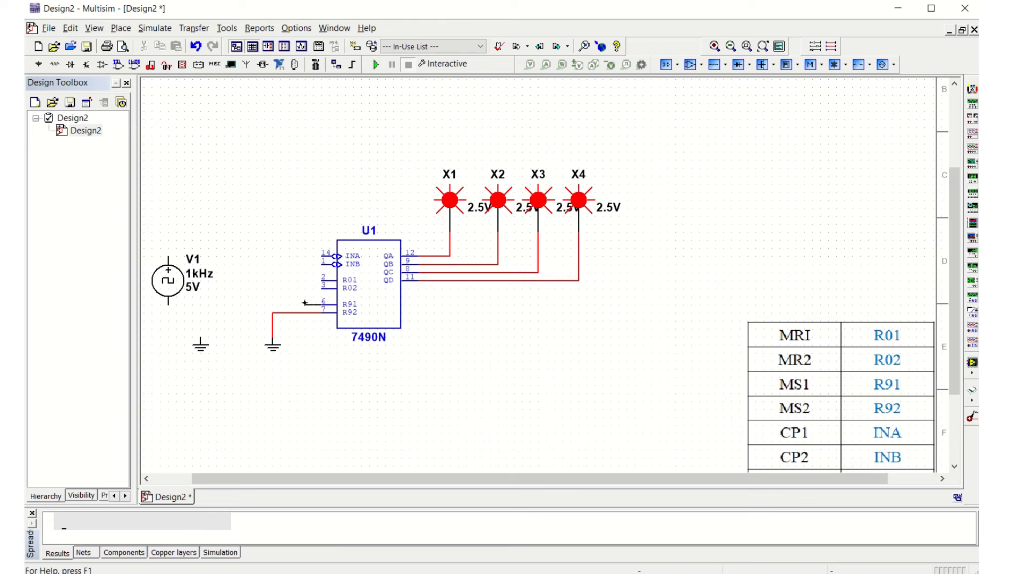
left_click(272, 312)
left_click(321, 287)
left_click(271, 305)
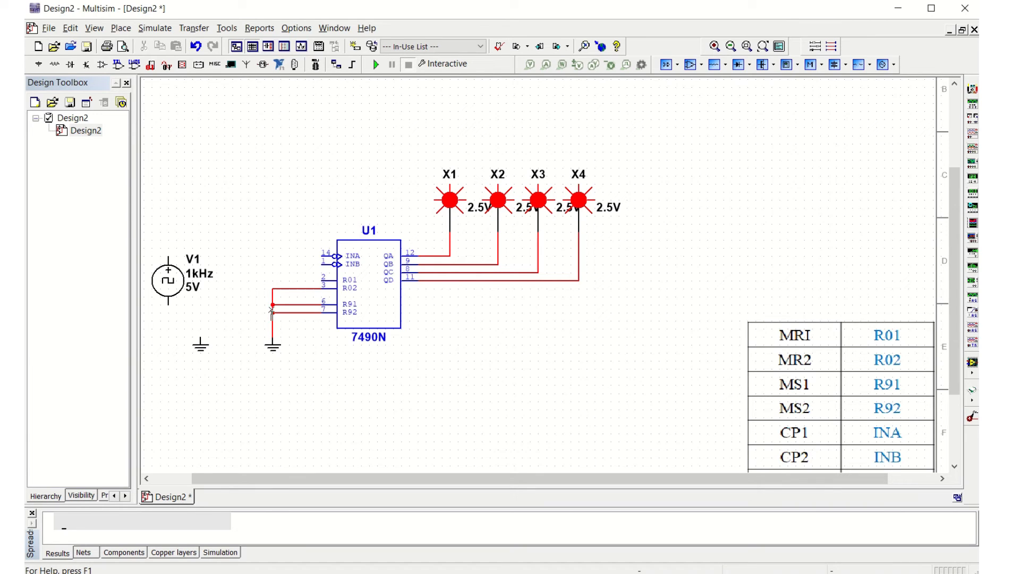
left_click(322, 280)
left_click(272, 292)
- Route a wire from INB over the counter to the QA output wire
left_click(320, 264)
left_click(288, 201)
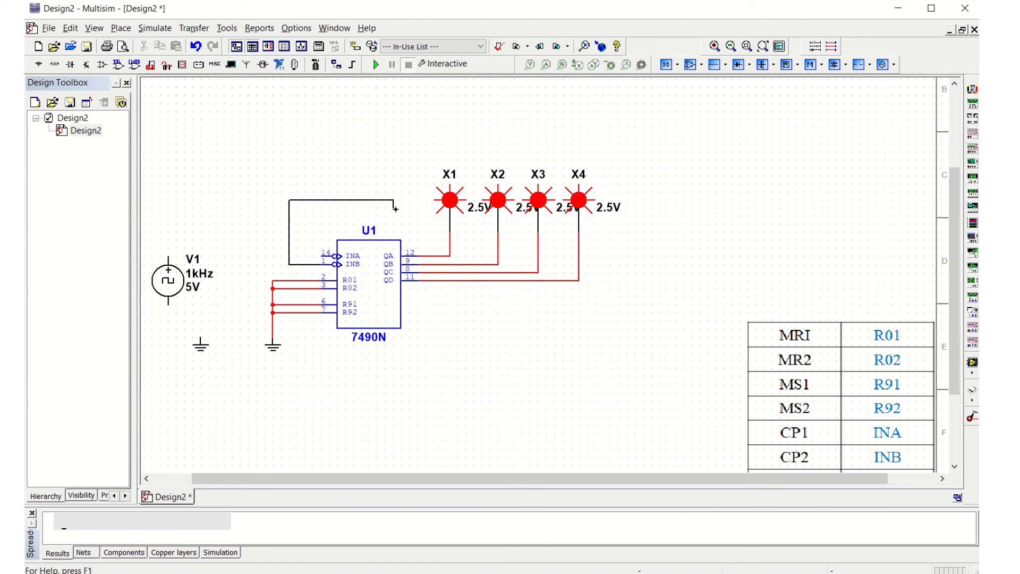
left_click(431, 256)
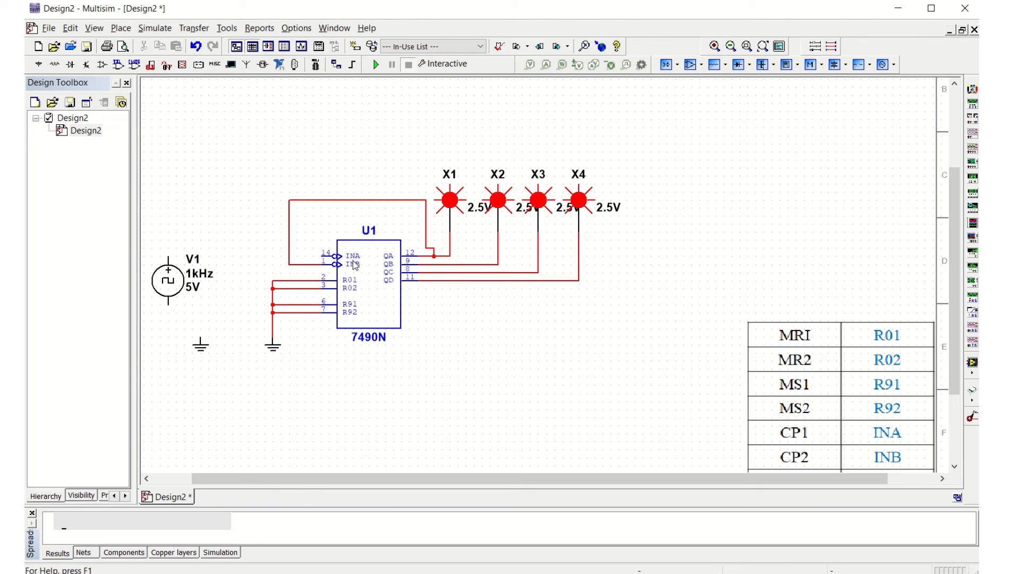
- Connect V1's top terminal to INA and move the left ground onto V1's bottom pin
left_click(168, 256)
left_click(323, 256)
left_click(202, 346)
left_click_drag(202, 346, 170, 315)
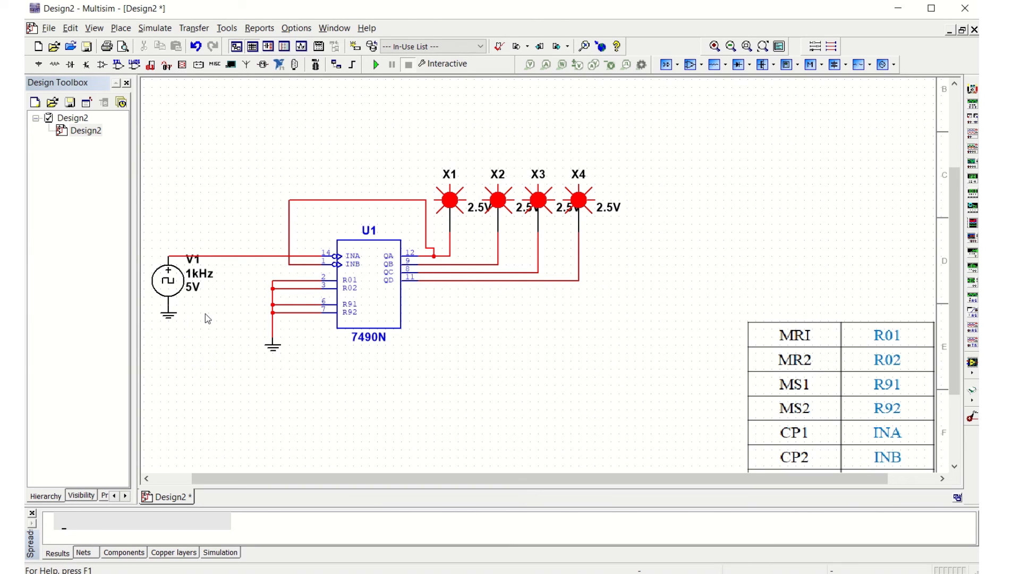
- Change clock V1's frequency from 1kHz to 1 Hz and run the simulation
double_click(202, 280)
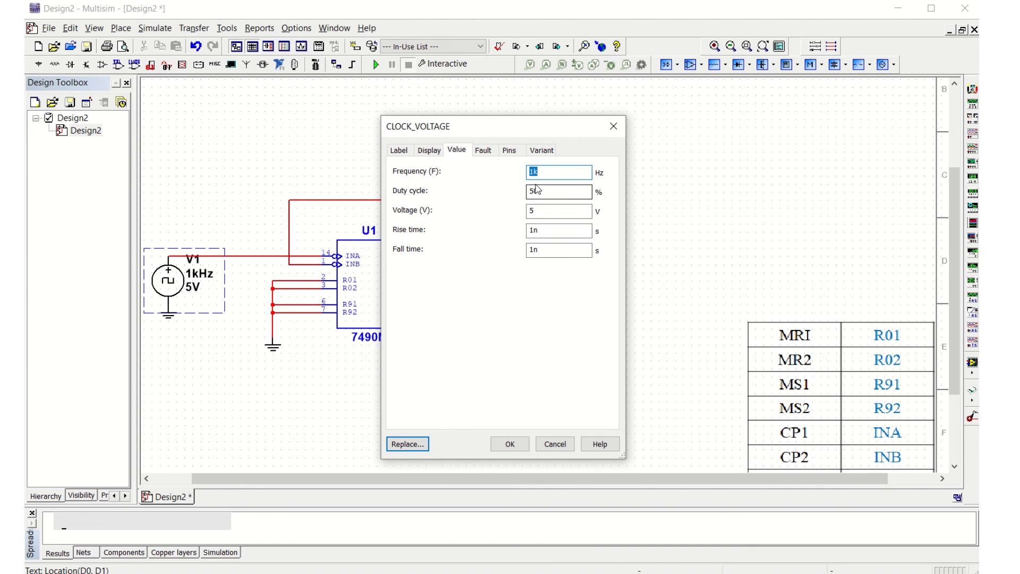
left_click(551, 173)
key("BackSpace")
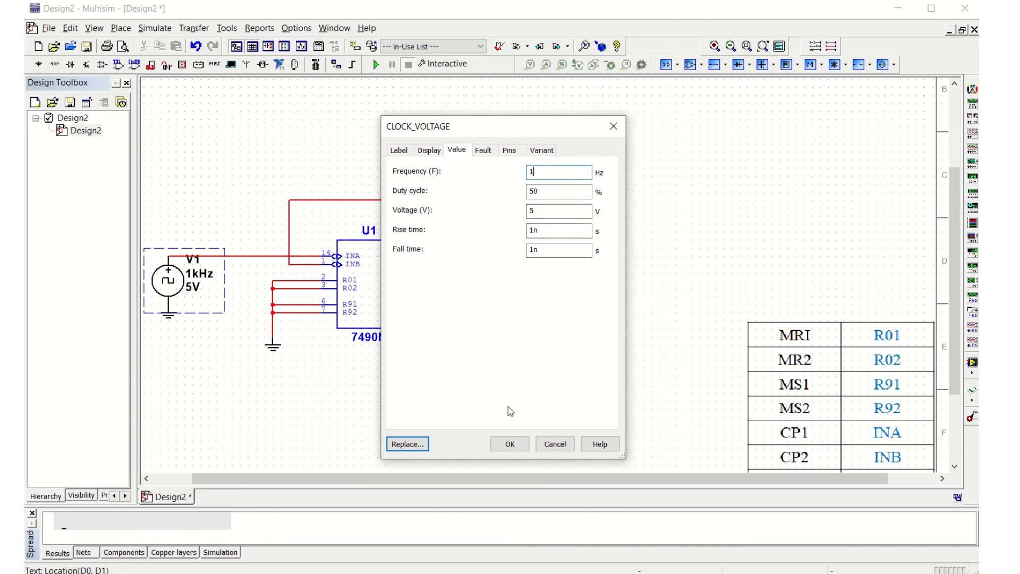
left_click(509, 443)
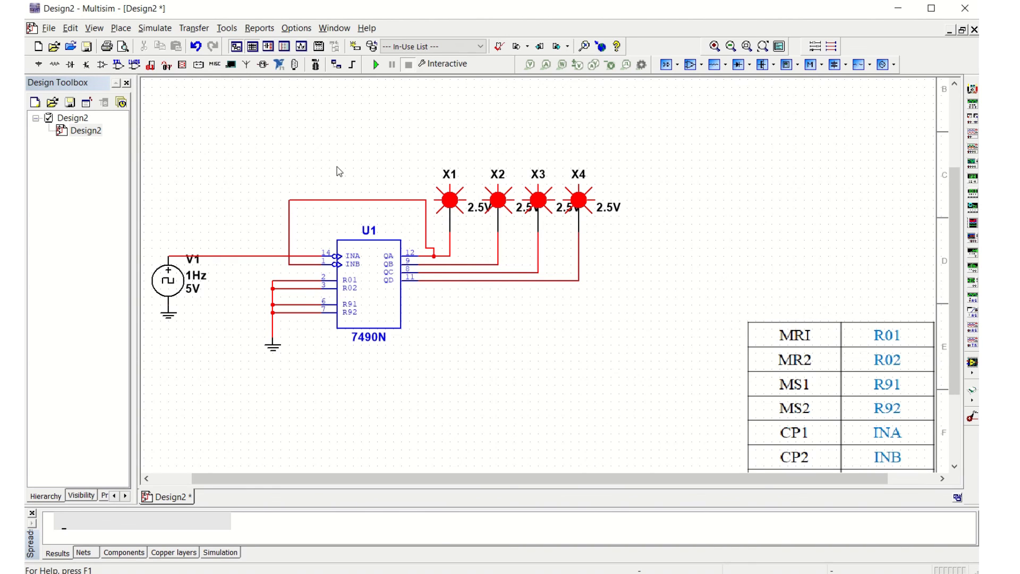
left_click(376, 64)
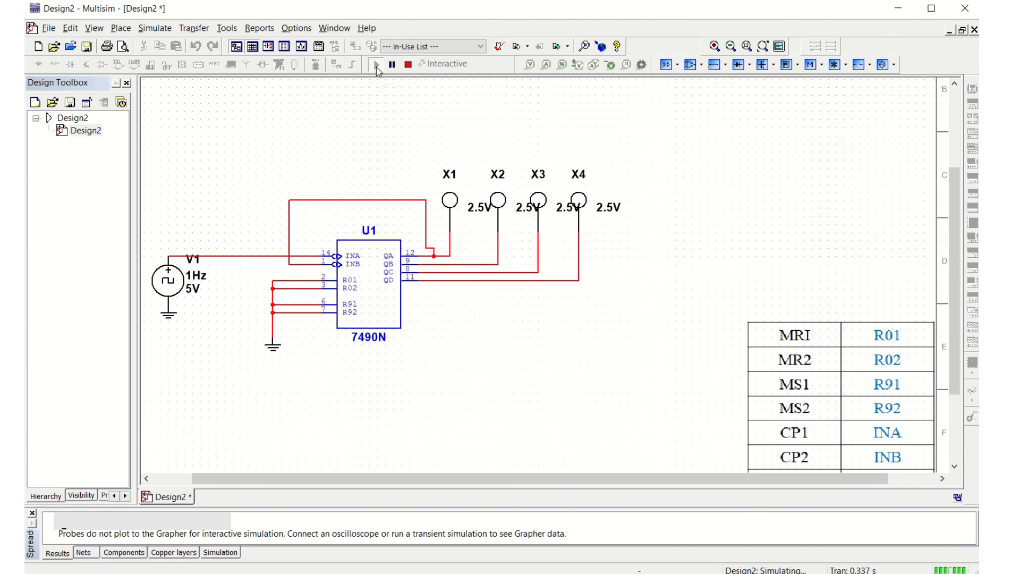